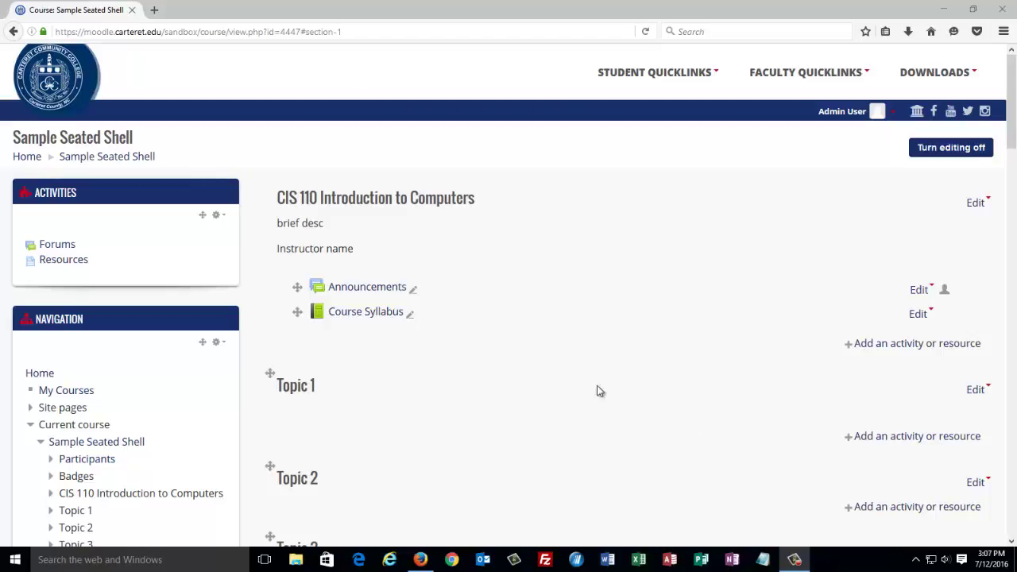
# - Check the course's grades page, then go back to the course page
pyautogui.scroll(-2, 633, 356)
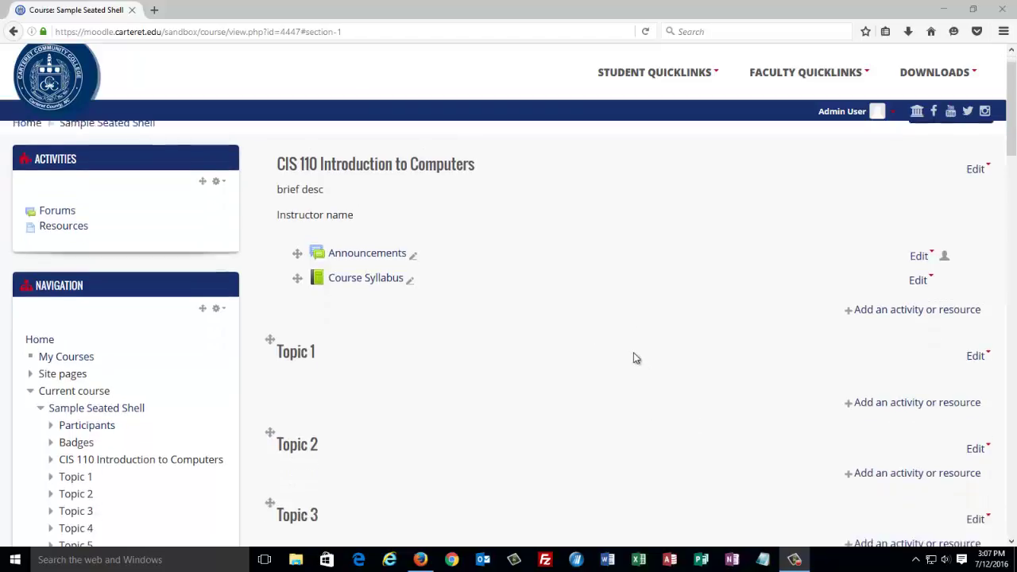
pyautogui.scroll(2, 633, 356)
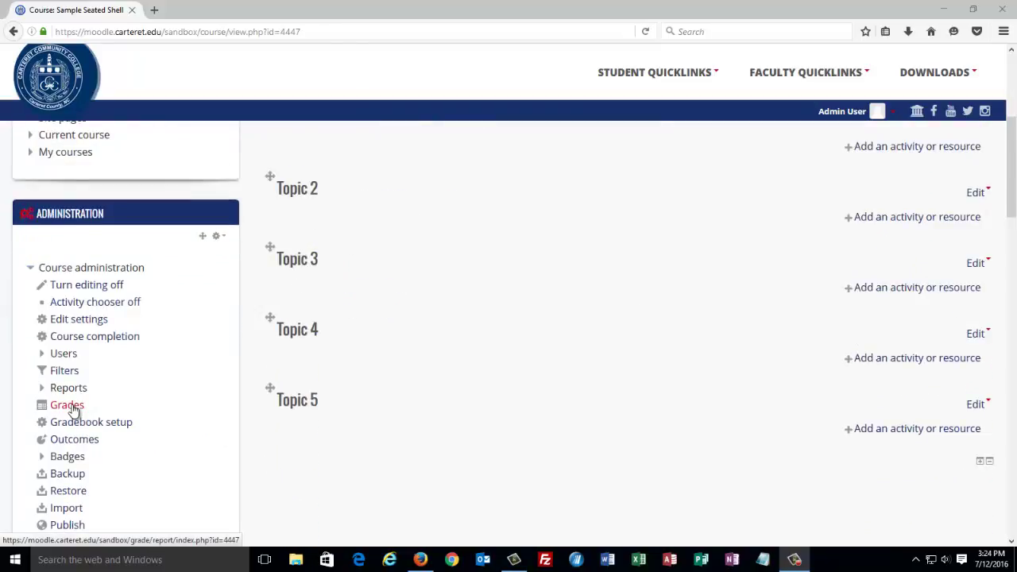
pyautogui.click(69, 406)
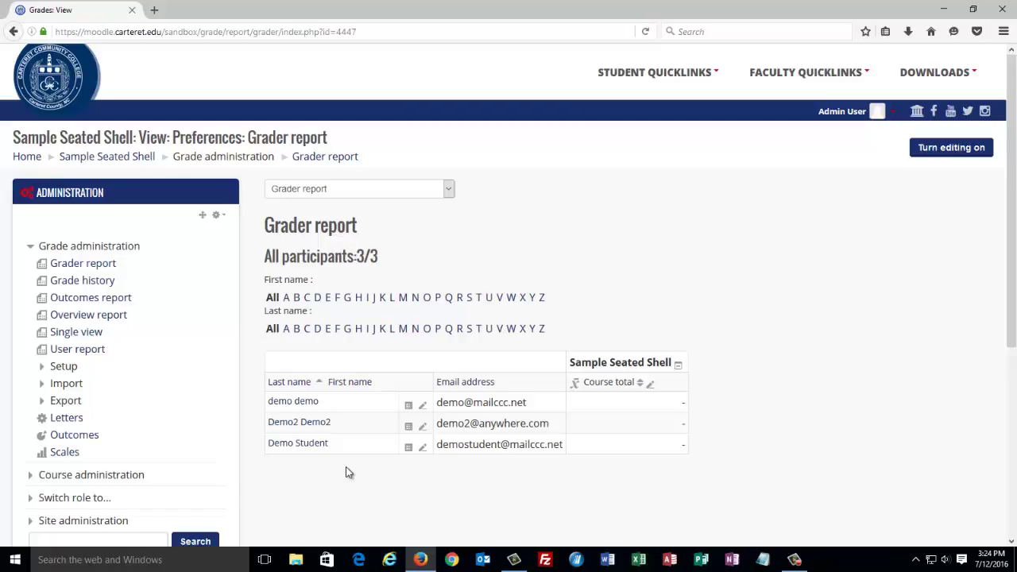
pyautogui.click(132, 156)
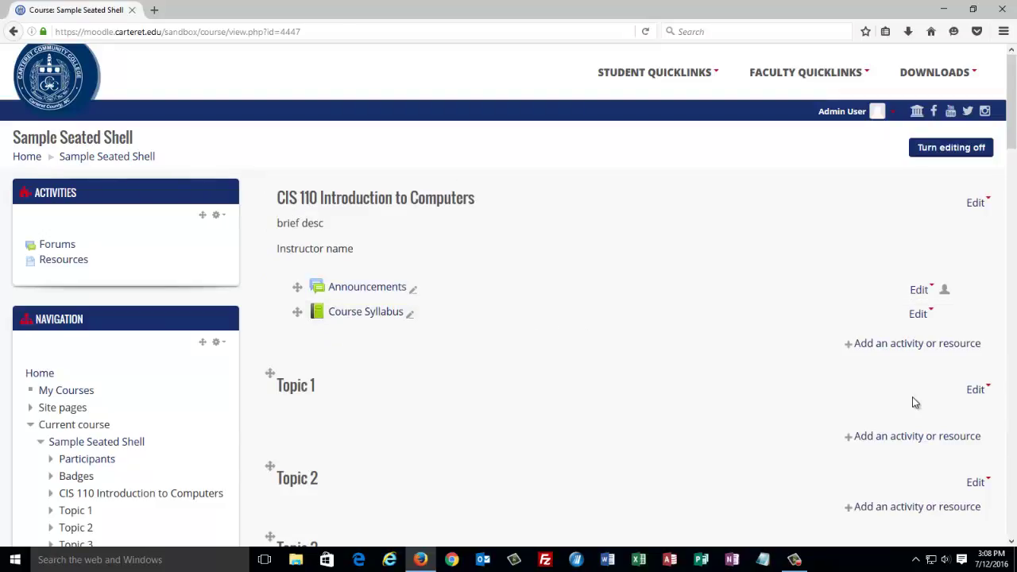
# - Choose Assignment from Topic 1's activity chooser to get a blank assignment form
pyautogui.click(884, 436)
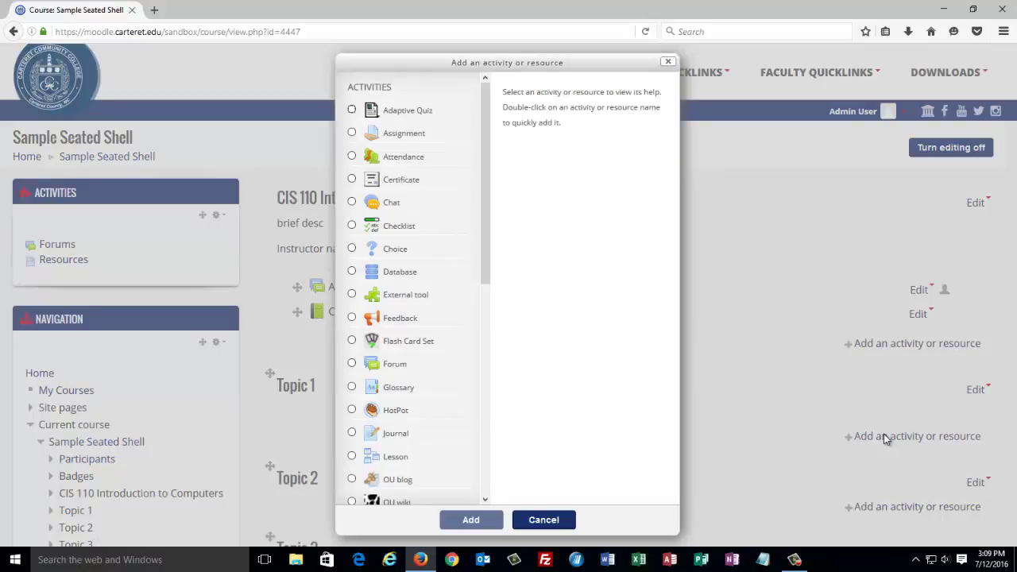
pyautogui.click(352, 133)
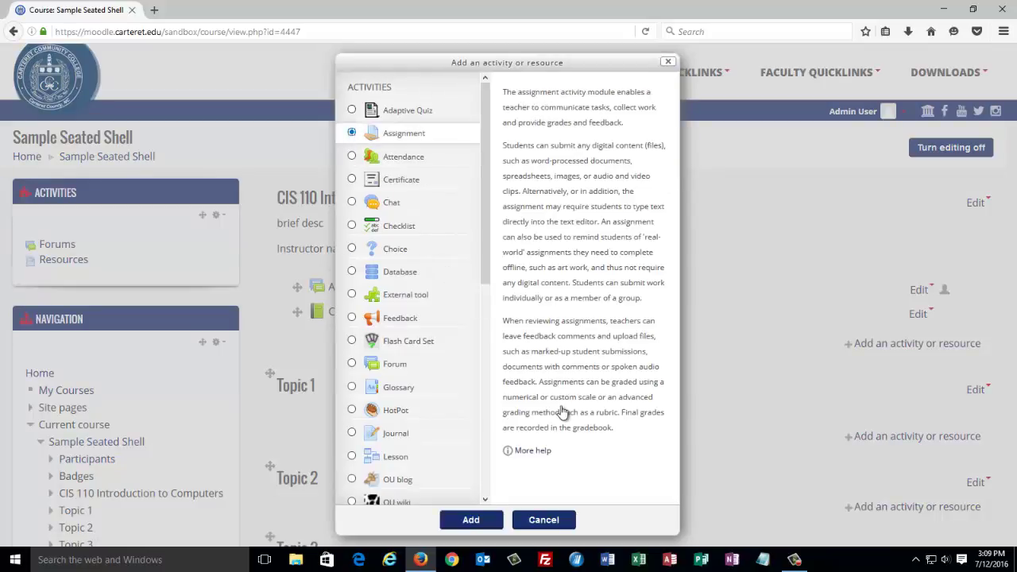
pyautogui.click(477, 519)
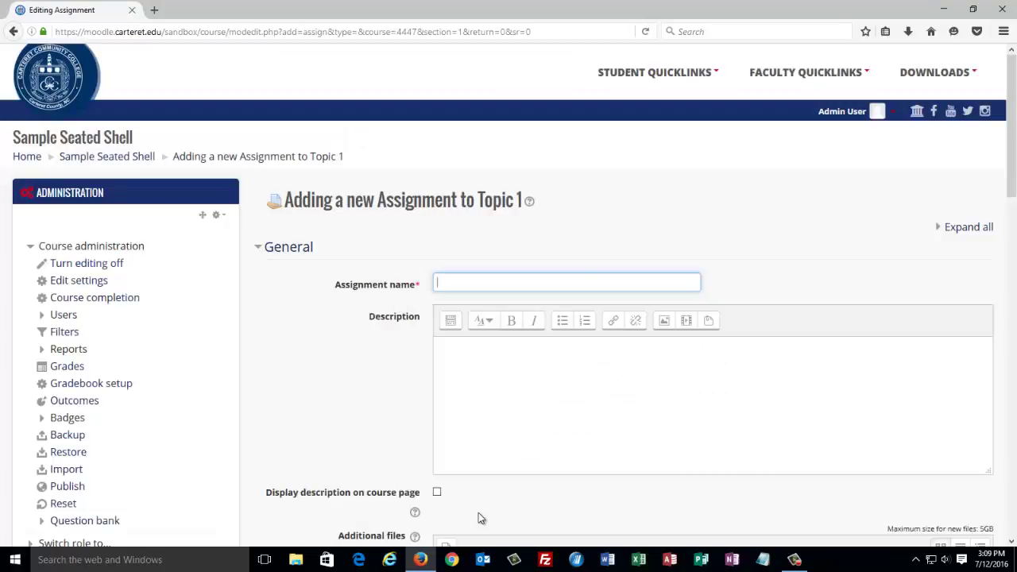
# - Name the assignment 'Example 1' with the description 'Brief Description'
pyautogui.write('Example 1')
pyautogui.press('Tab')
pyautogui.write('Brief Description')
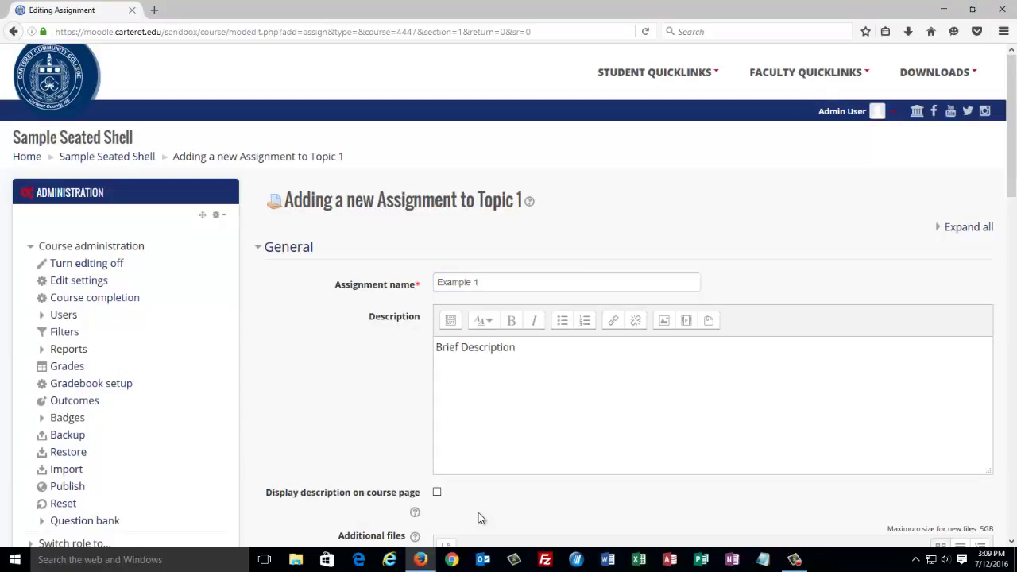
# - Set the assignment's maximum points to 10, then save and return to the course
pyautogui.scroll(-5, 517, 469)
pyautogui.scroll(-8, 517, 473)
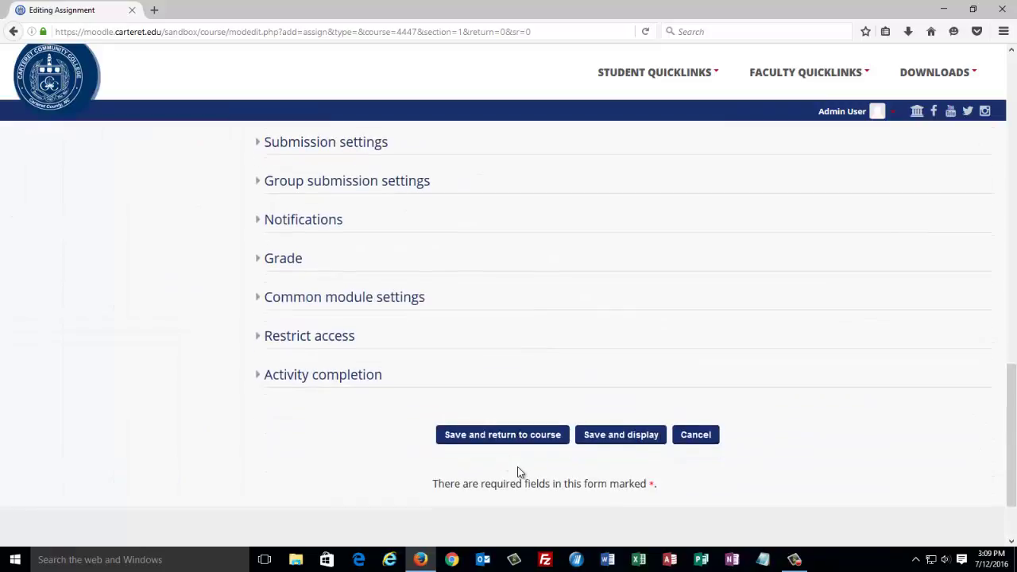
pyautogui.click(283, 259)
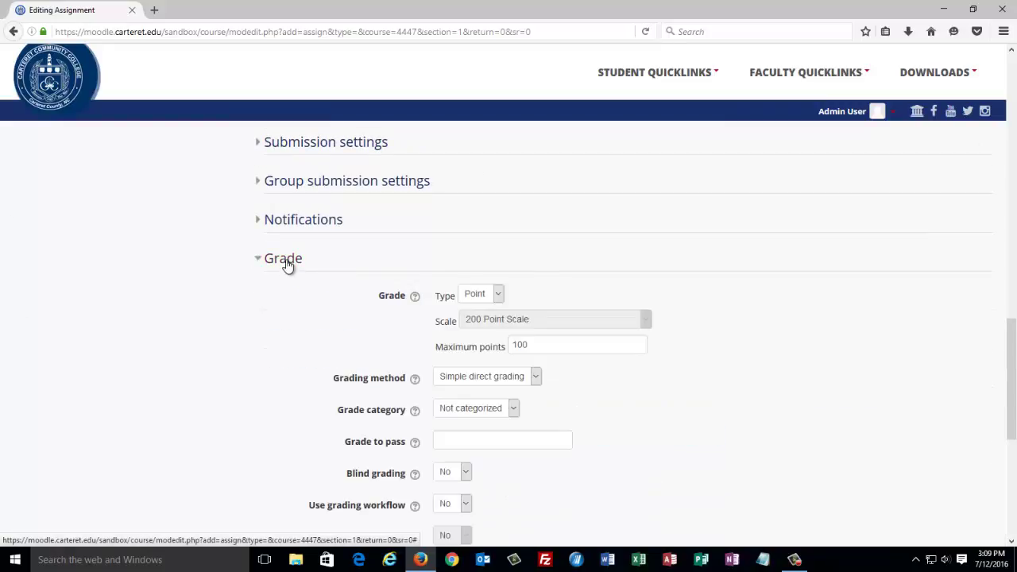
pyautogui.moveTo(549, 347); pyautogui.dragTo(445, 322)
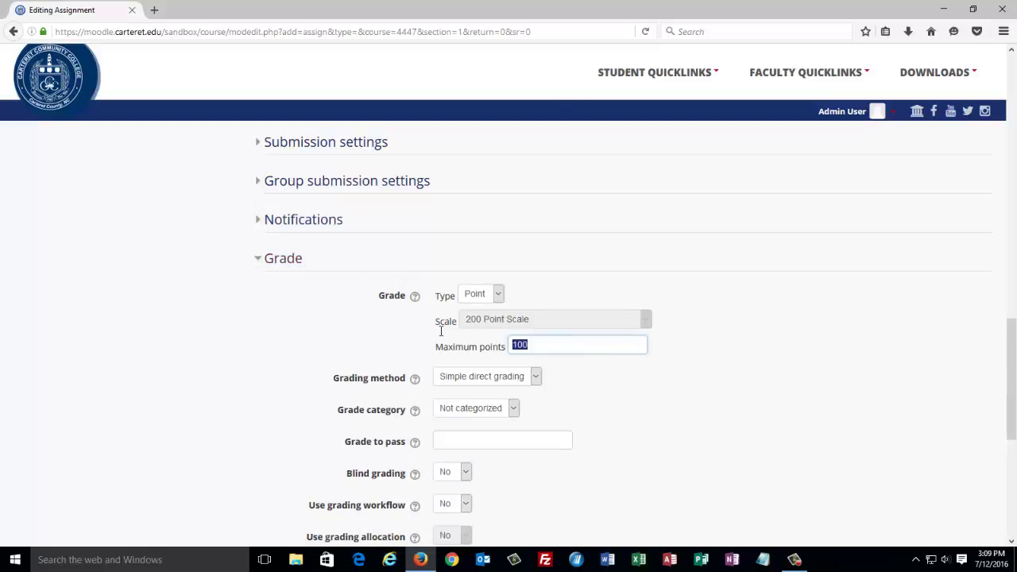
pyautogui.write('50')
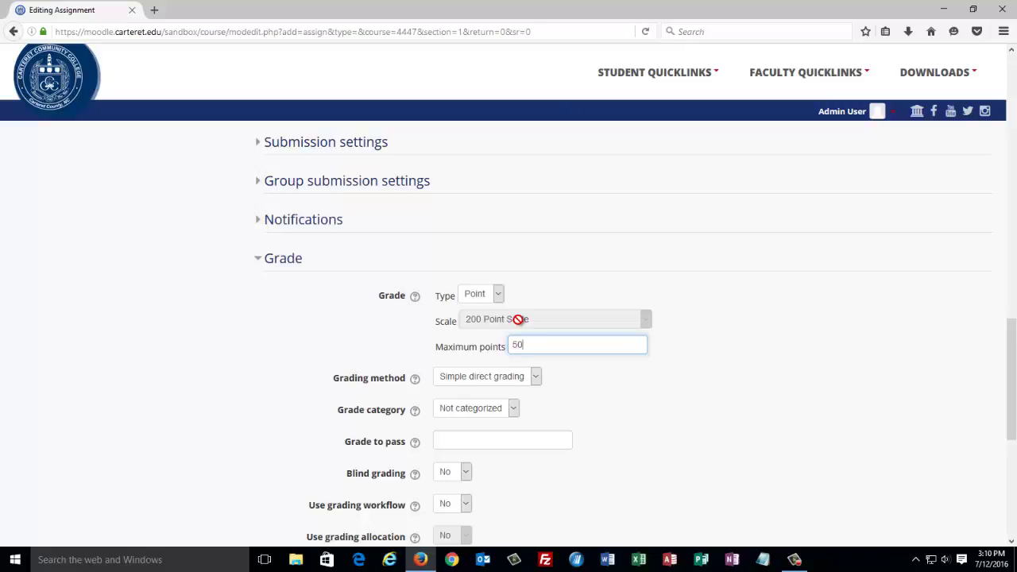
pyautogui.press('BackSpace')
pyautogui.press('BackSpace')
pyautogui.write('10')
pyautogui.scroll(-1, 496, 333)
pyautogui.scroll(-5, 497, 333)
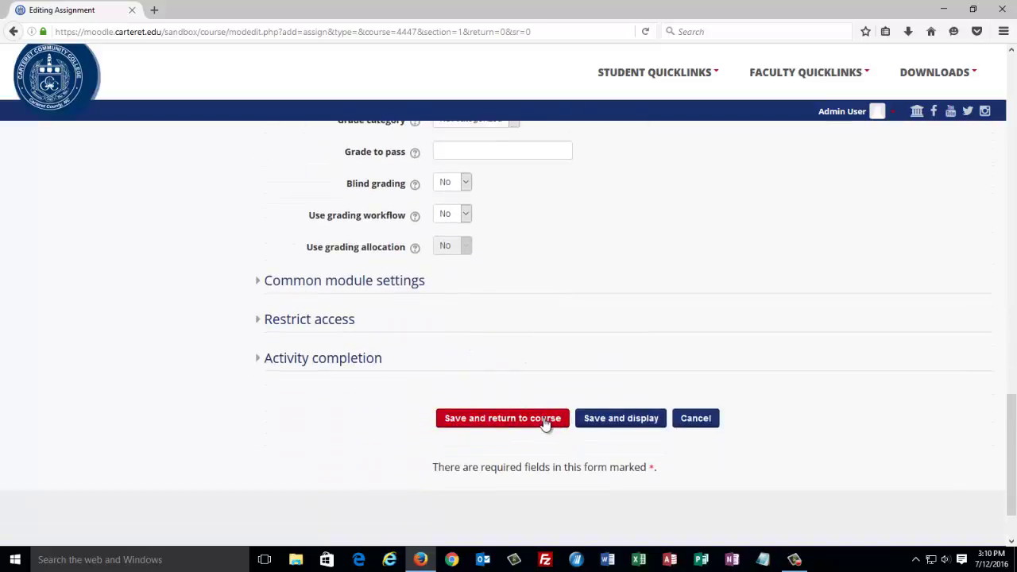
pyautogui.click(545, 424)
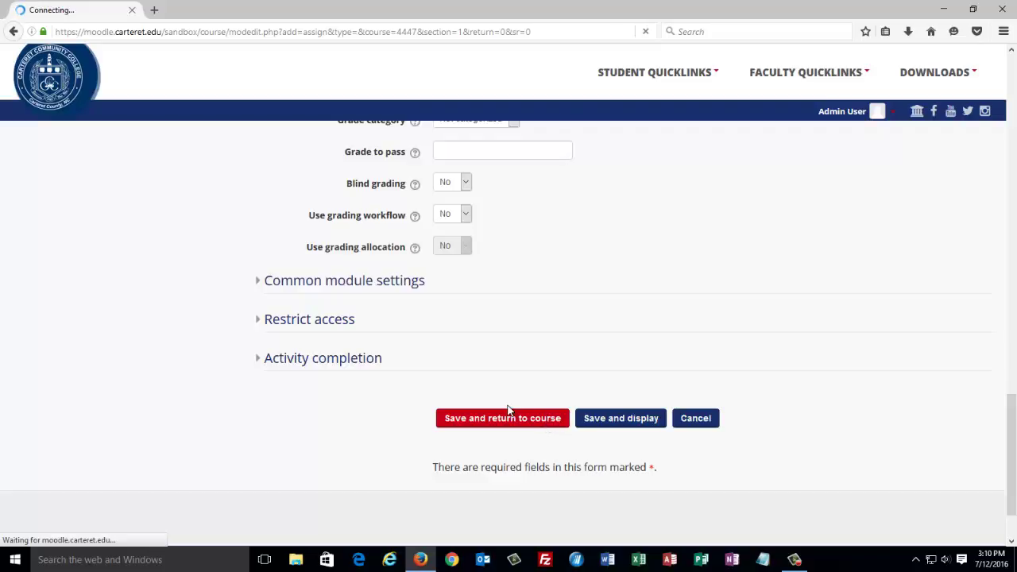
# - Open the Grader report from Grades in the Course administration block
pyautogui.click(77, 398)
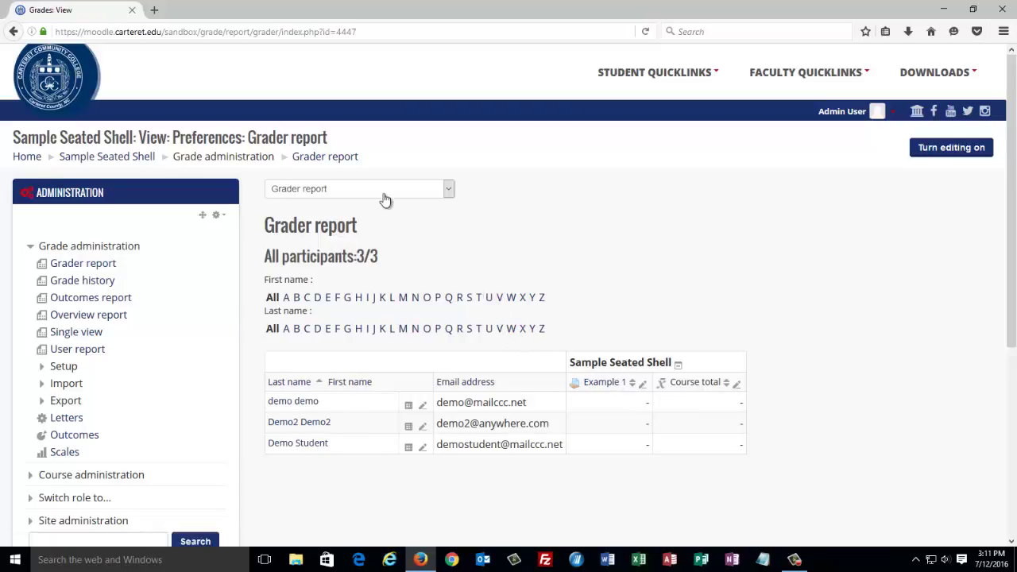
# - Switch from the Grader report to the Gradebook setup page
pyautogui.click(330, 192)
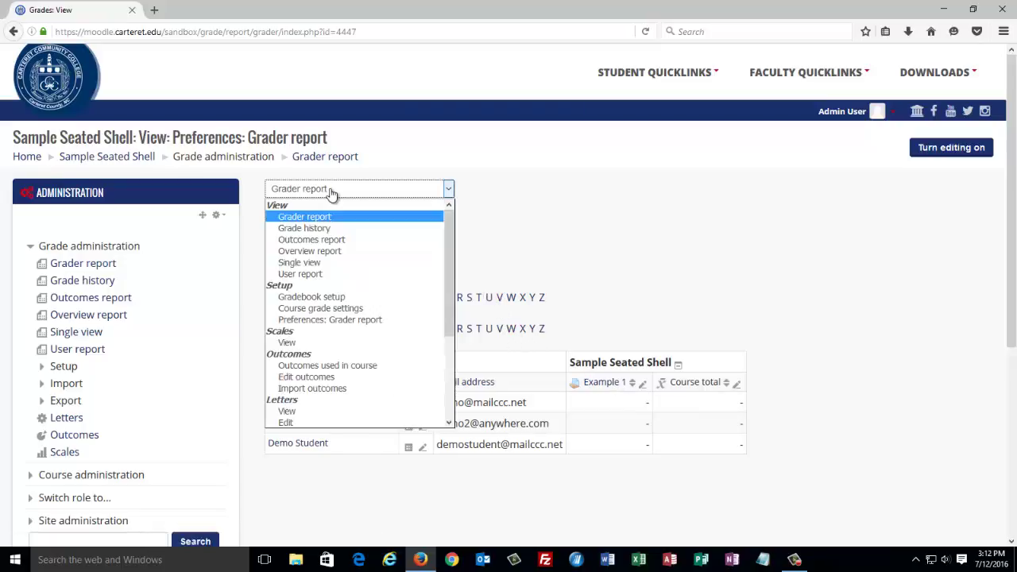
pyautogui.click(347, 297)
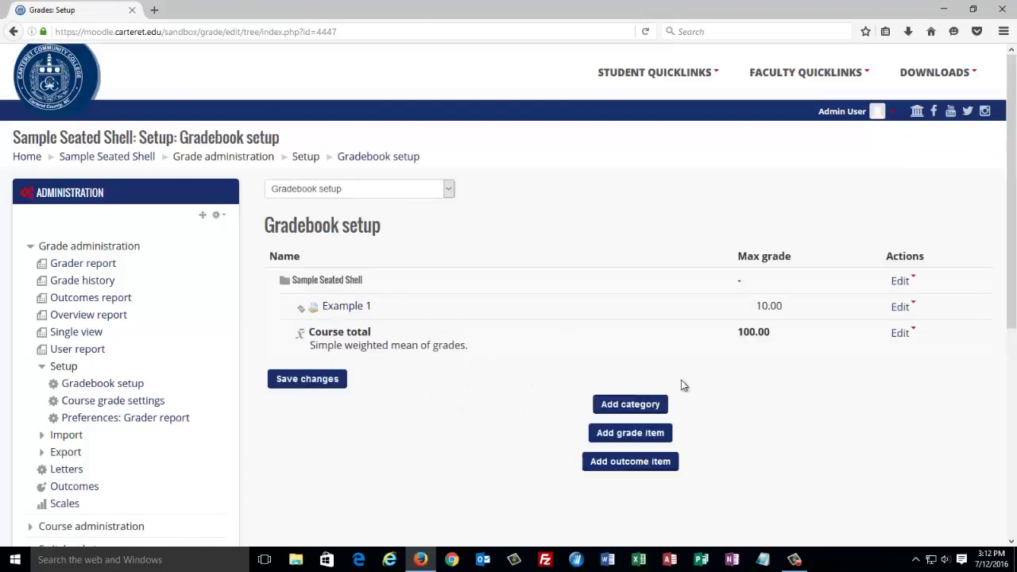
# - Create the manual grade item 'Test one' with maximum grade 50, then return to Gradebook setup
pyautogui.click(643, 431)
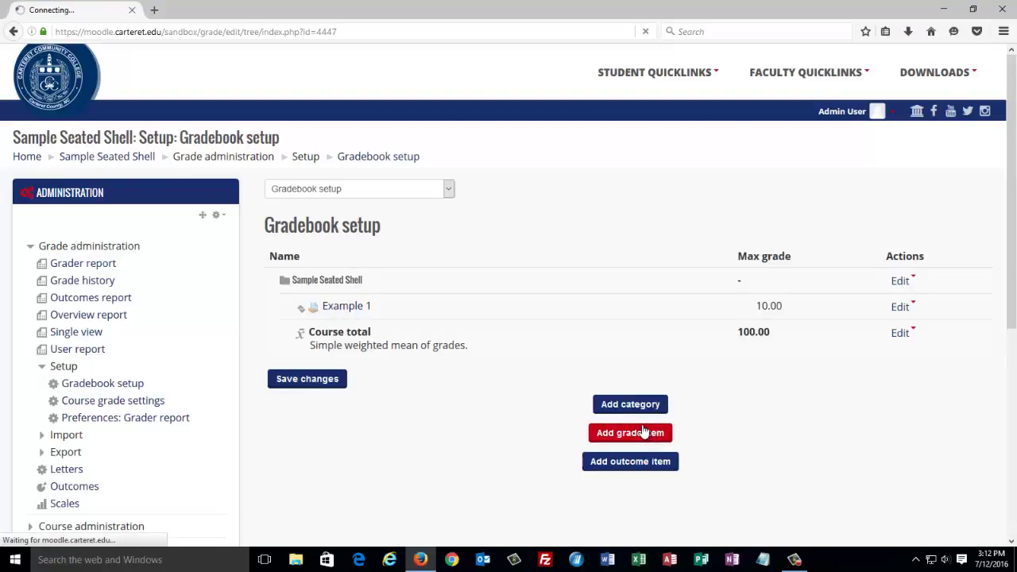
pyautogui.write('Test')
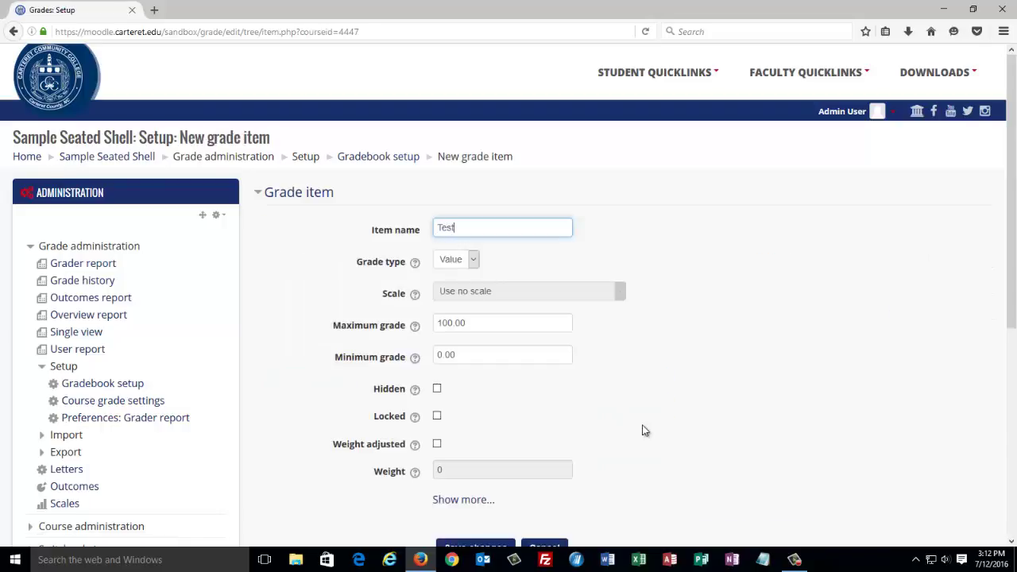
pyautogui.write(' one')
pyautogui.scroll(-1, 620, 398)
pyautogui.scroll(-2, 618, 392)
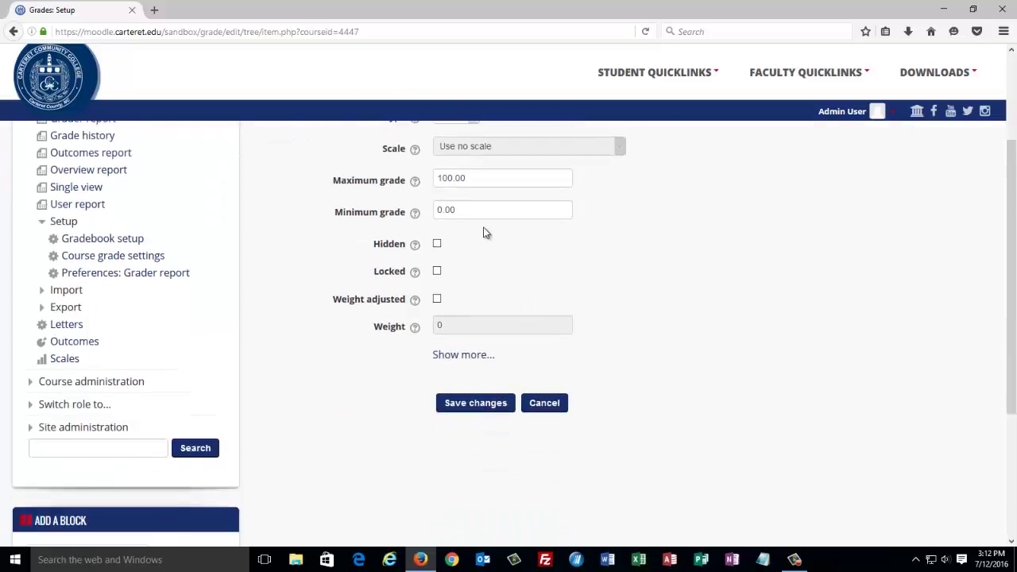
pyautogui.click(494, 179)
pyautogui.hotkey('ctrl', 'a')
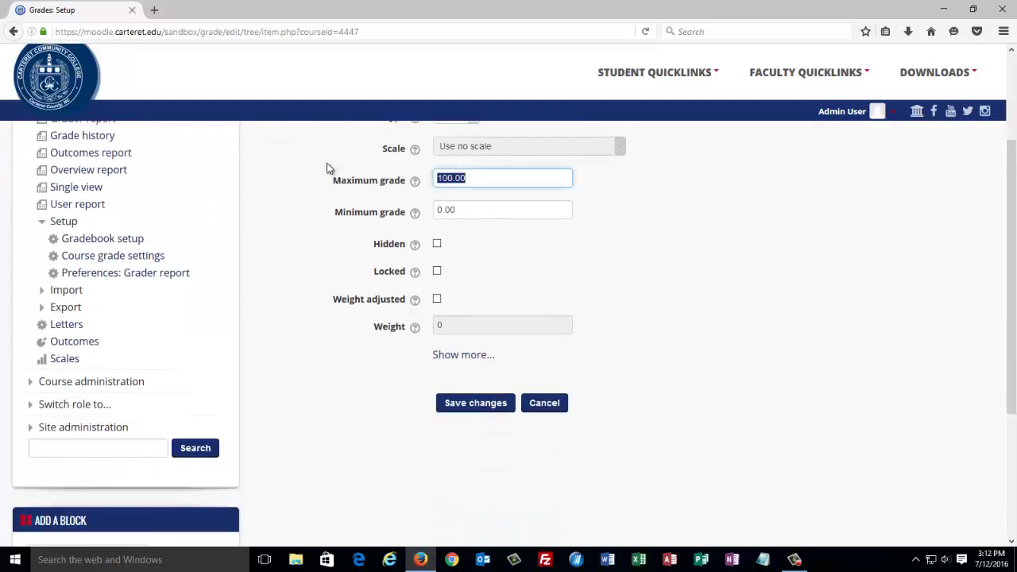
pyautogui.write('50')
pyautogui.click(485, 403)
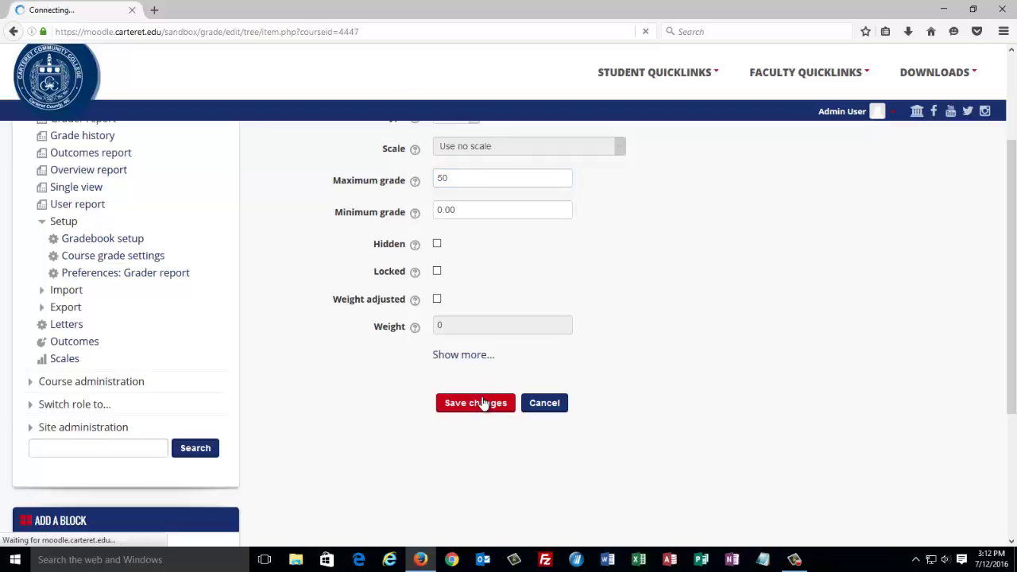
pyautogui.click(633, 463)
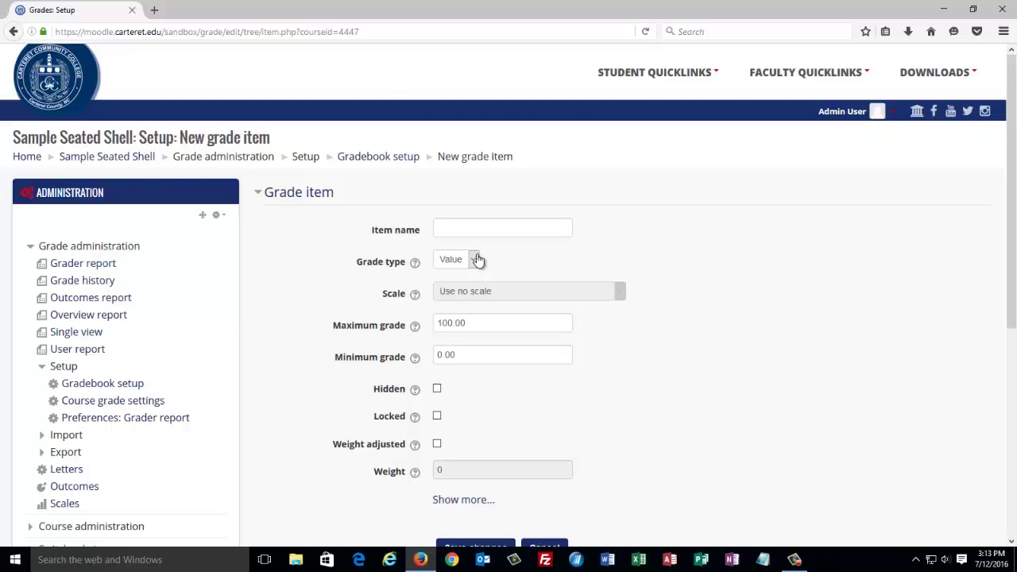
pyautogui.hotkey('alt', 'Left')
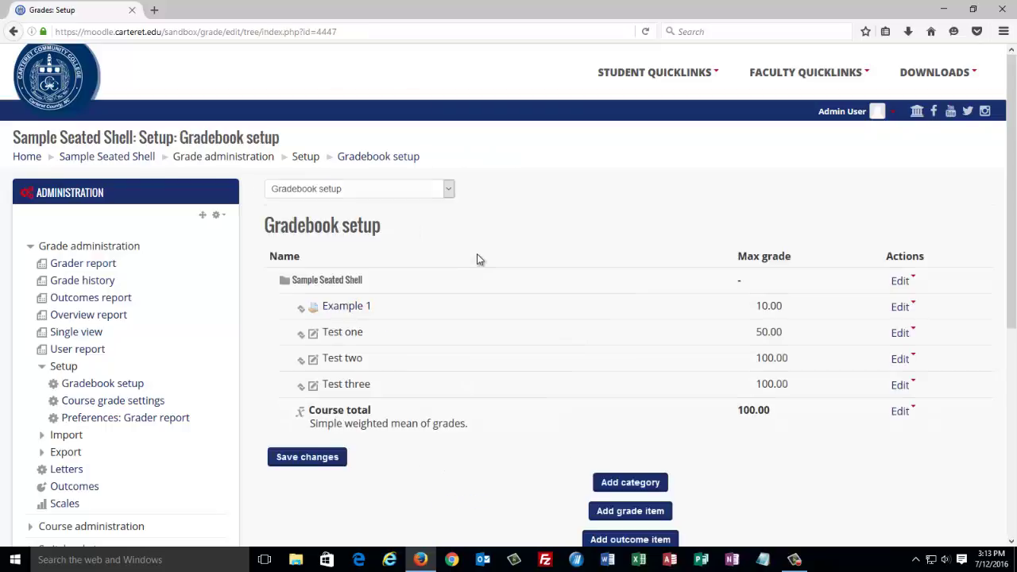
pyautogui.click(408, 194)
pyautogui.click(386, 218)
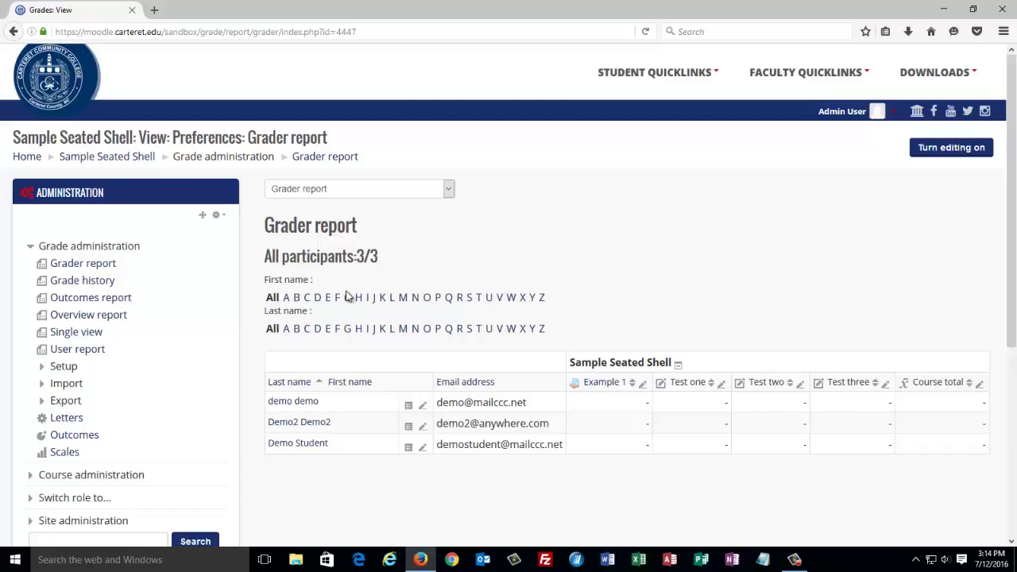
pyautogui.click(332, 192)
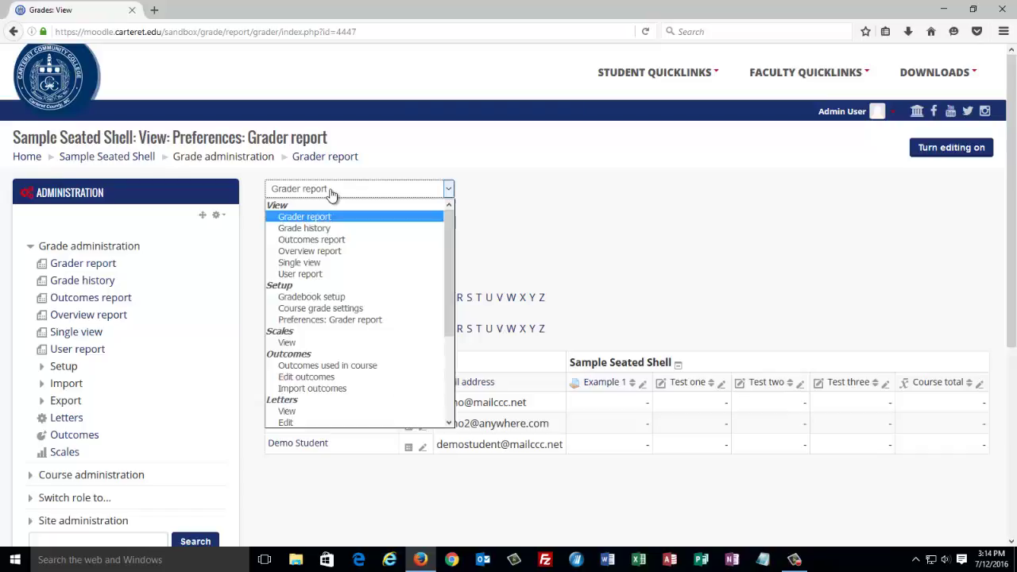
pyautogui.click(330, 296)
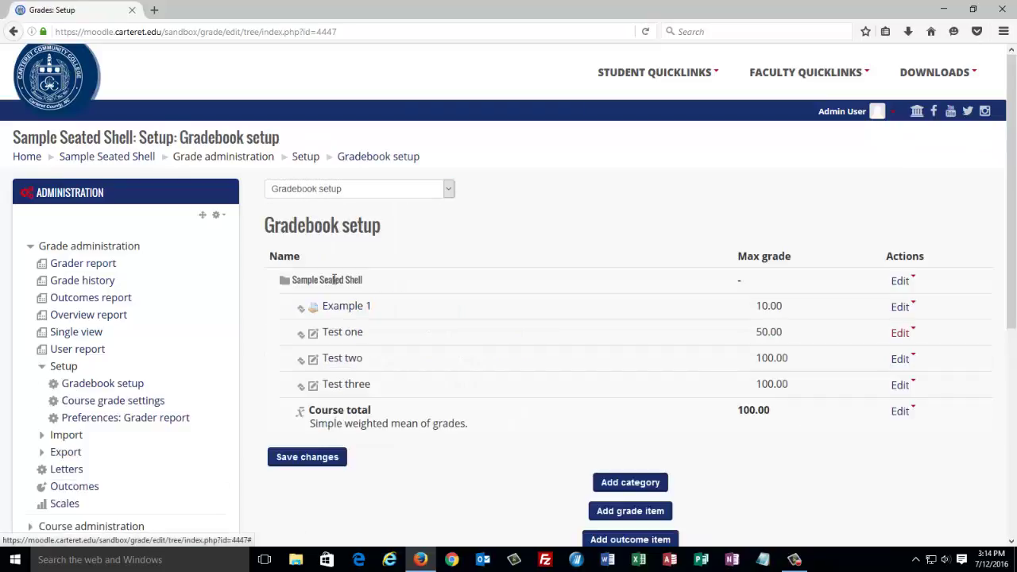
# - Delete the Test one grade item, confirming with Yes, and go back via the Sample Seated Shell breadcrumb
pyautogui.click(899, 333)
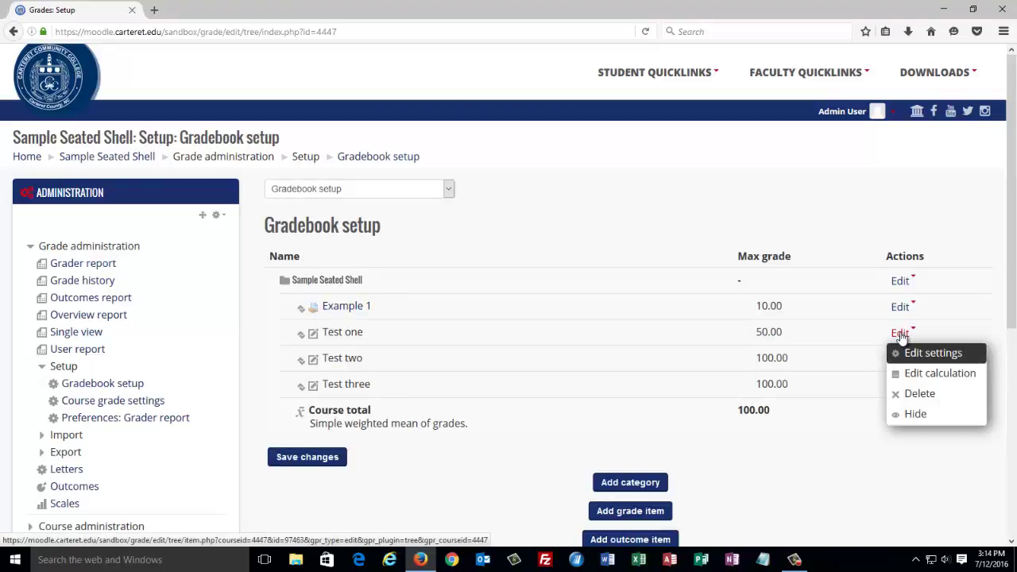
pyautogui.click(921, 394)
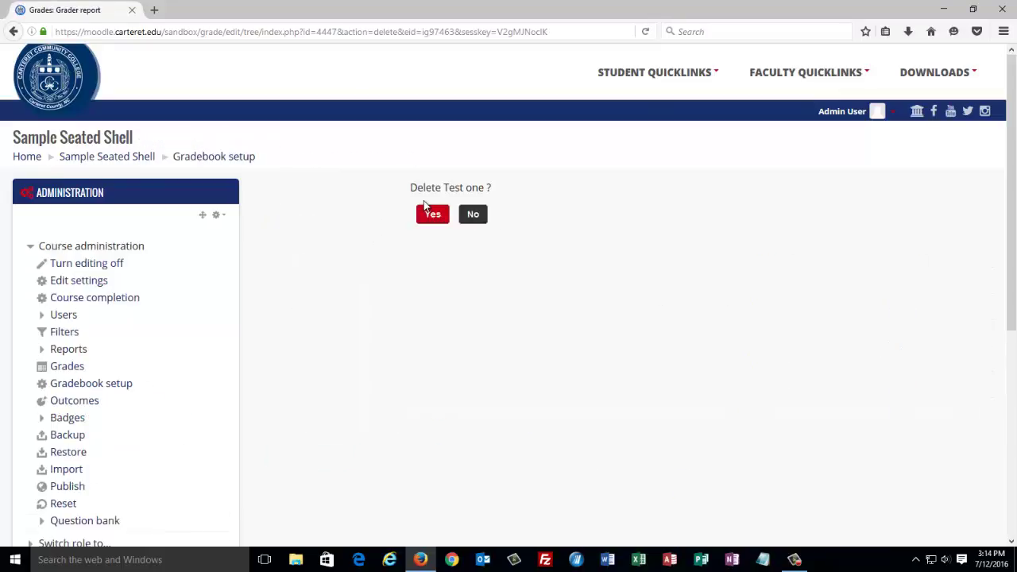
pyautogui.click(429, 214)
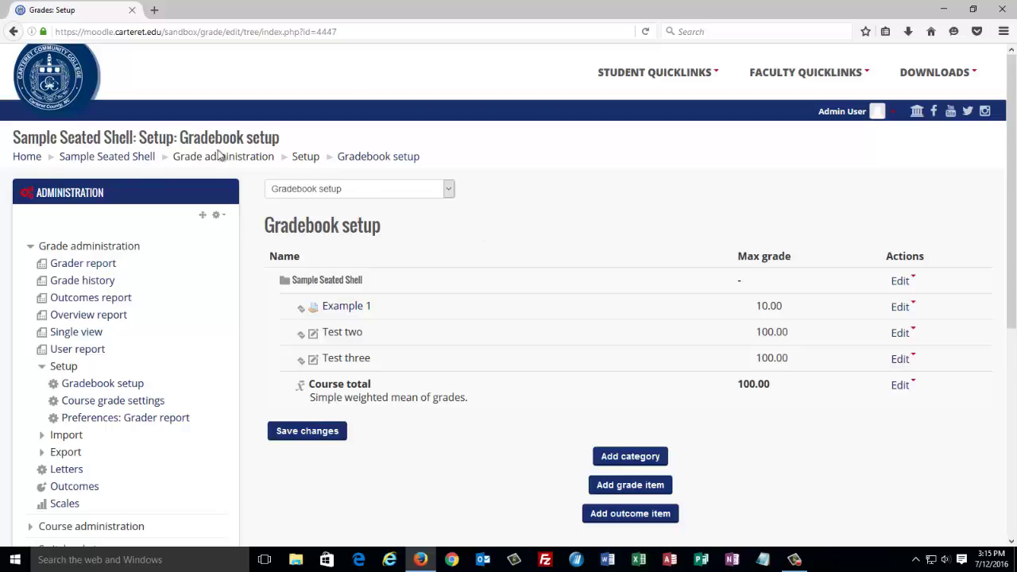
pyautogui.click(112, 158)
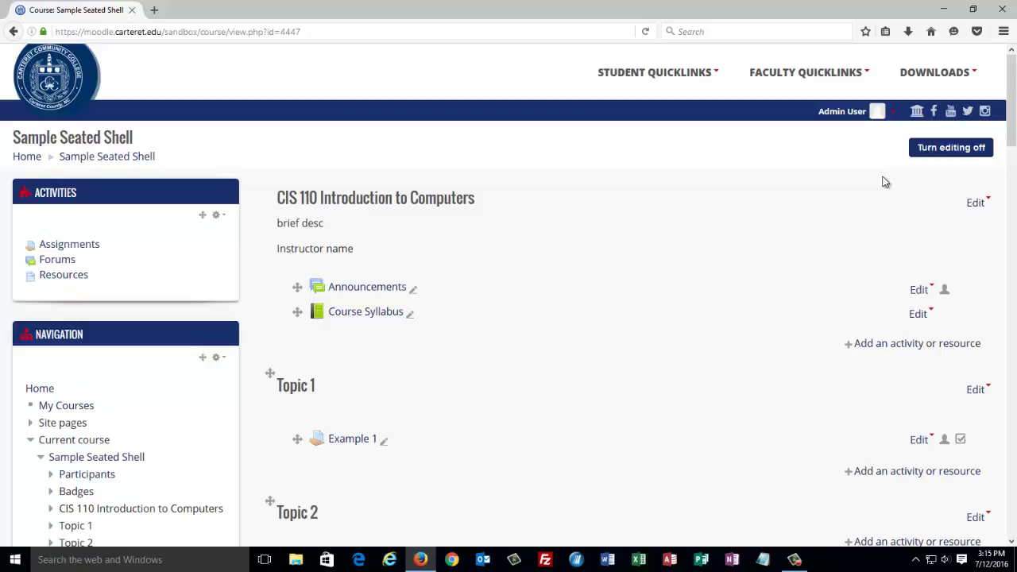
# - Delete the Example 1 assignment from Topic 1 and confirm with Yes
pyautogui.click(922, 440)
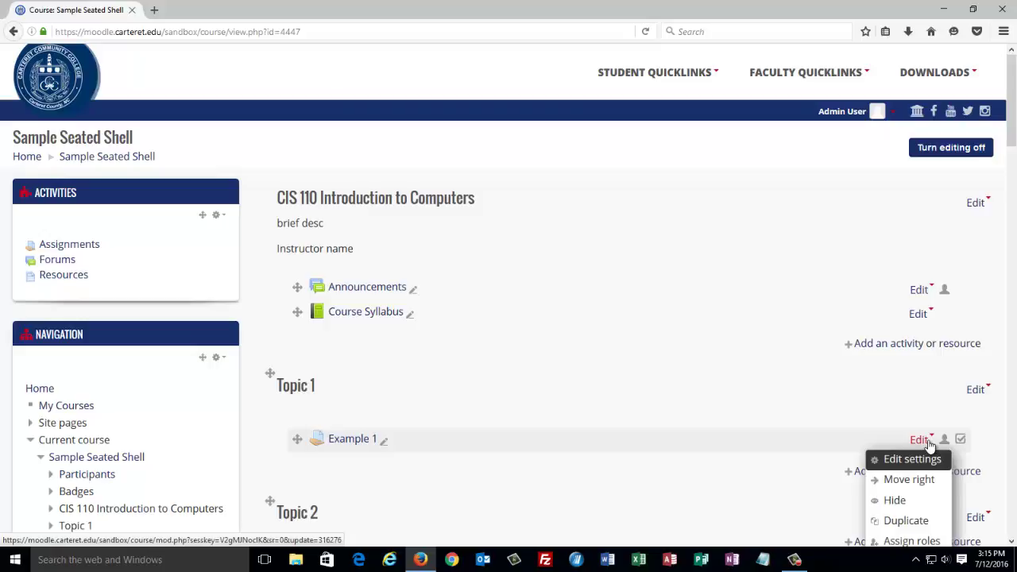
pyautogui.scroll(-2, 912, 500)
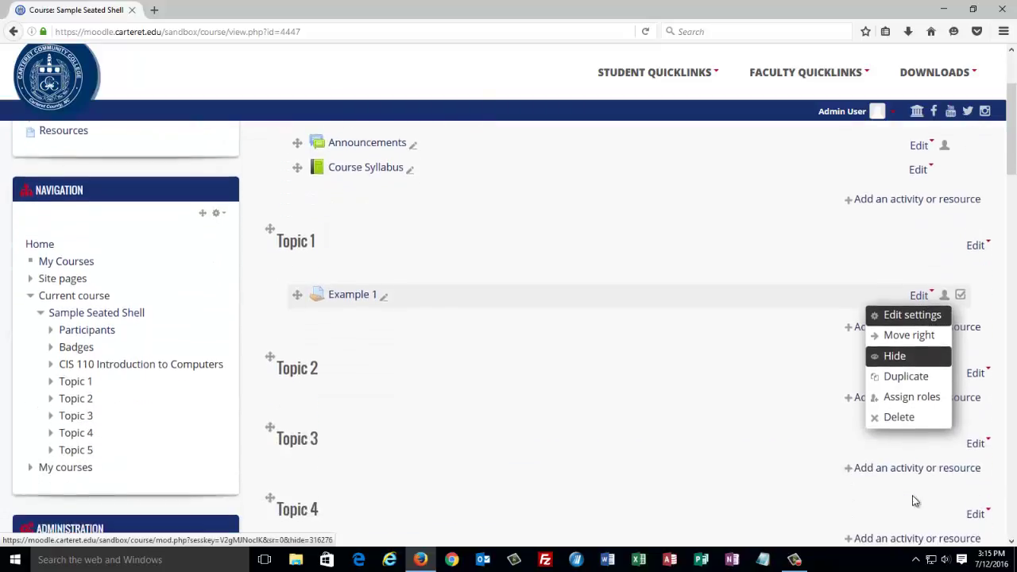
pyautogui.click(898, 421)
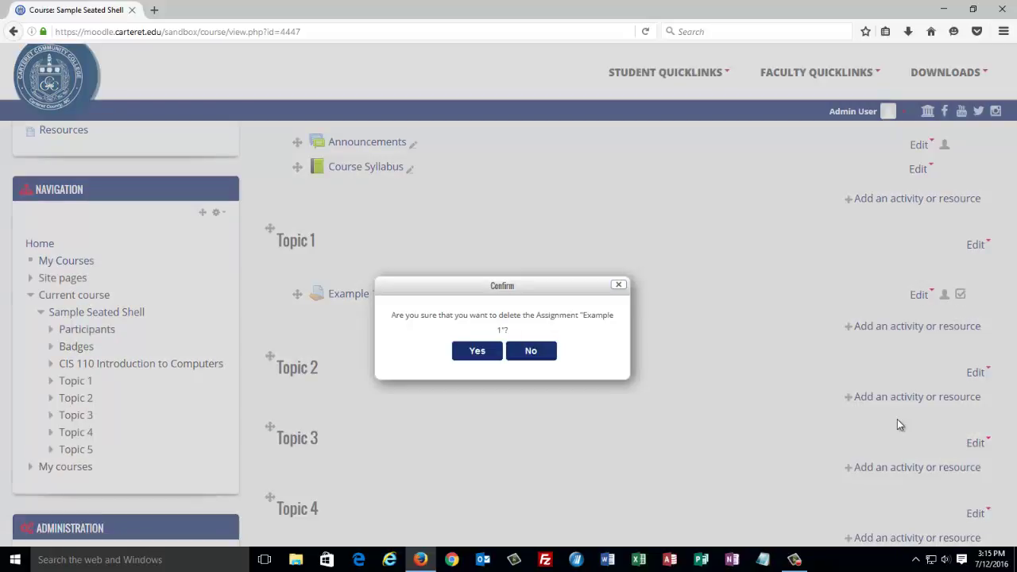
pyautogui.click(477, 350)
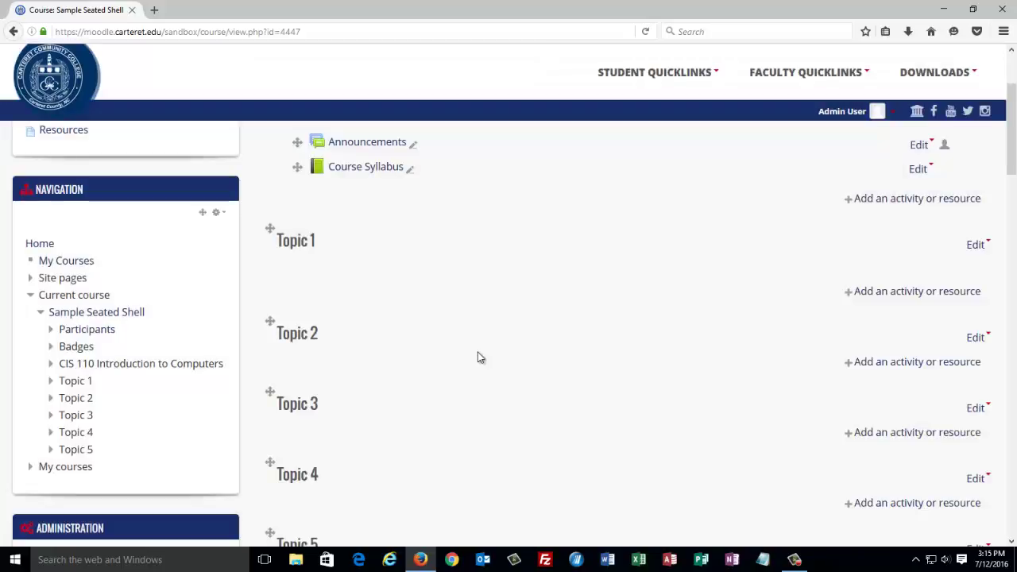